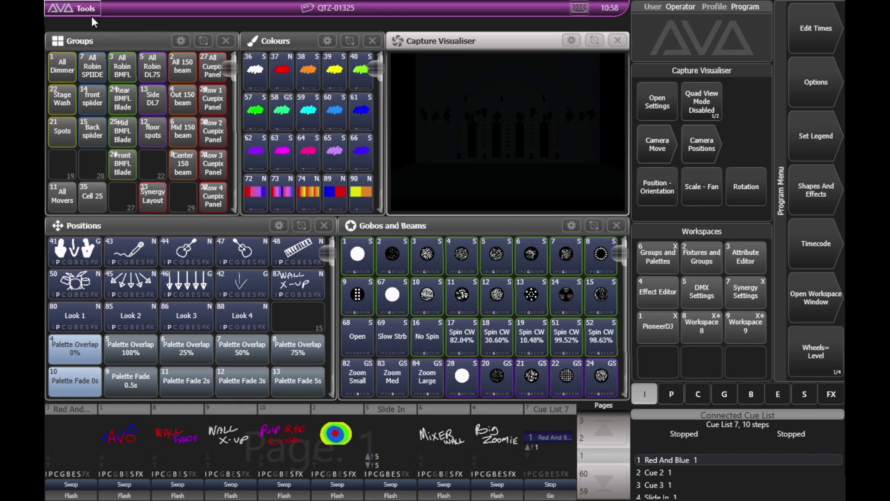
Step: Open the console's folders via Tools > Folders, go to Data (D:), and make the path editable
click(71, 14)
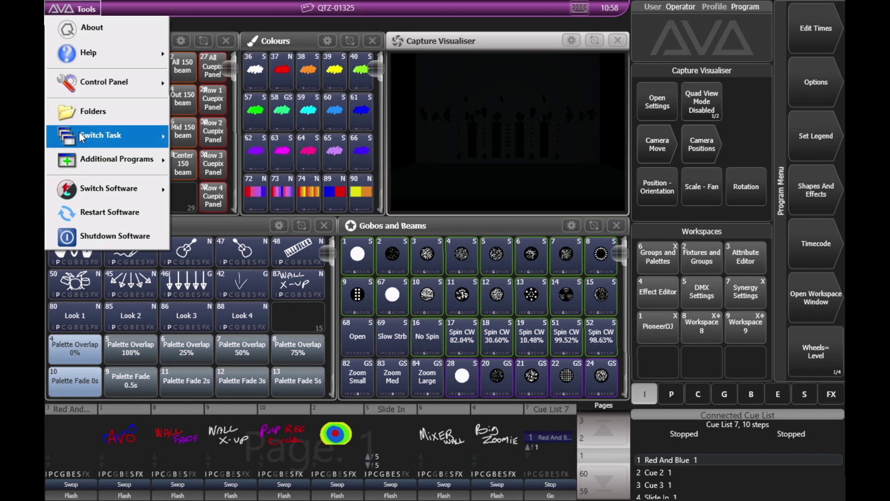
click(82, 114)
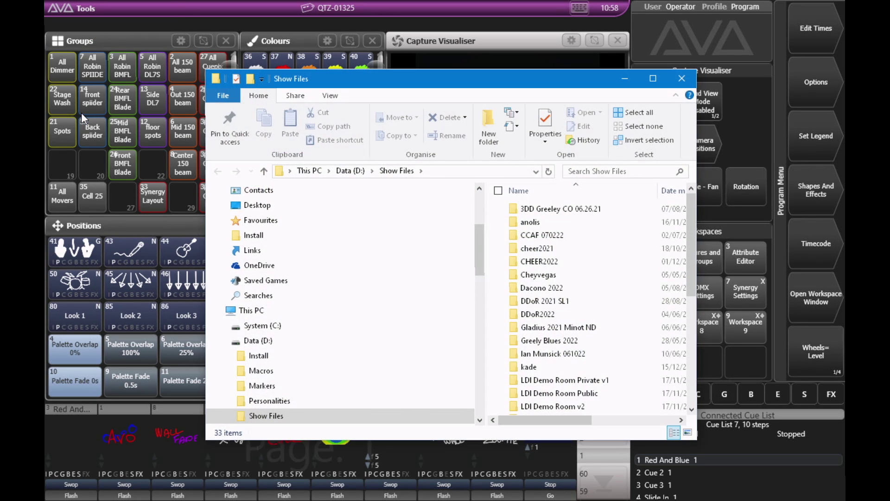
click(357, 173)
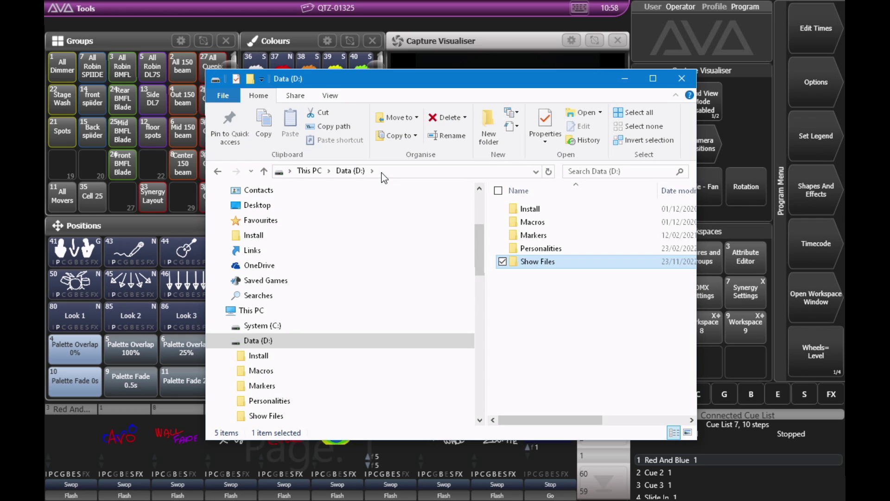
click(383, 172)
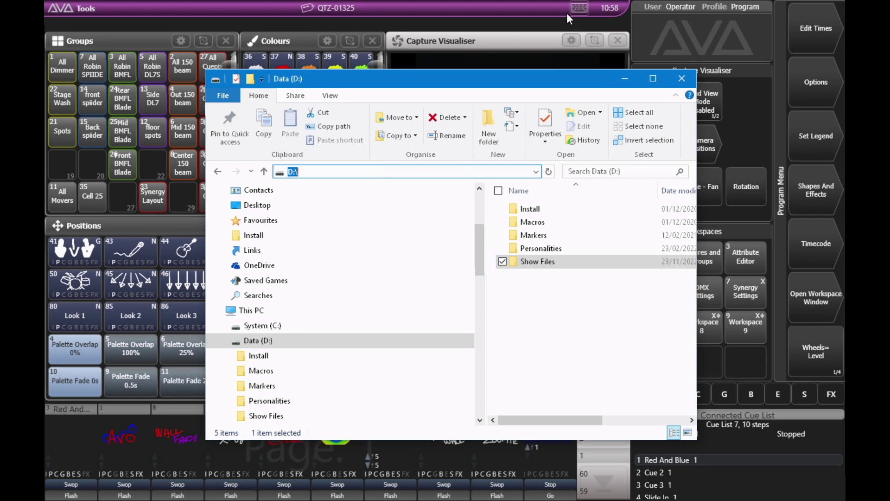
Step: Enter cmd in the address bar with the on-screen keyboard to launch a D:\ Command Prompt
click(579, 9)
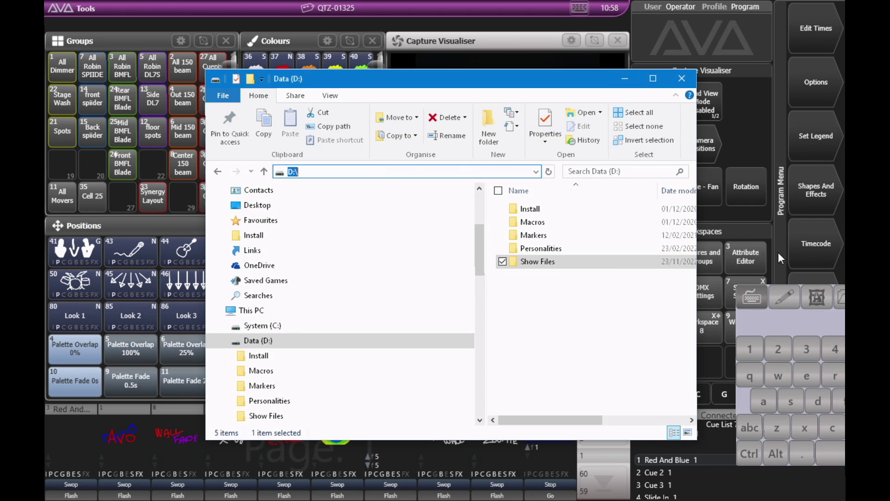
drag(786, 327, 482, 326)
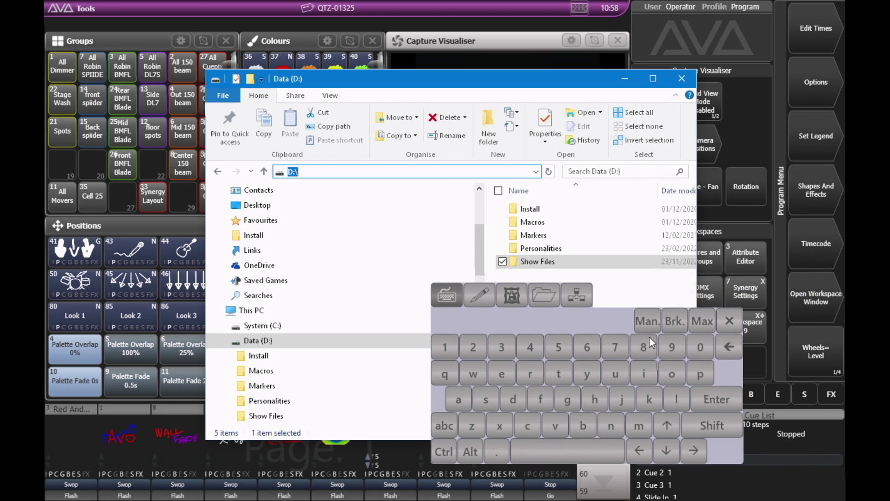
click(522, 427)
click(638, 428)
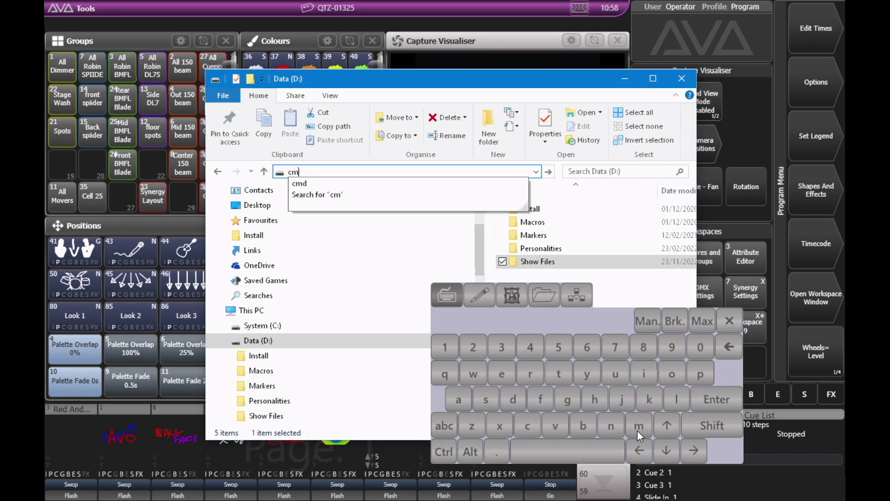
click(511, 402)
click(707, 400)
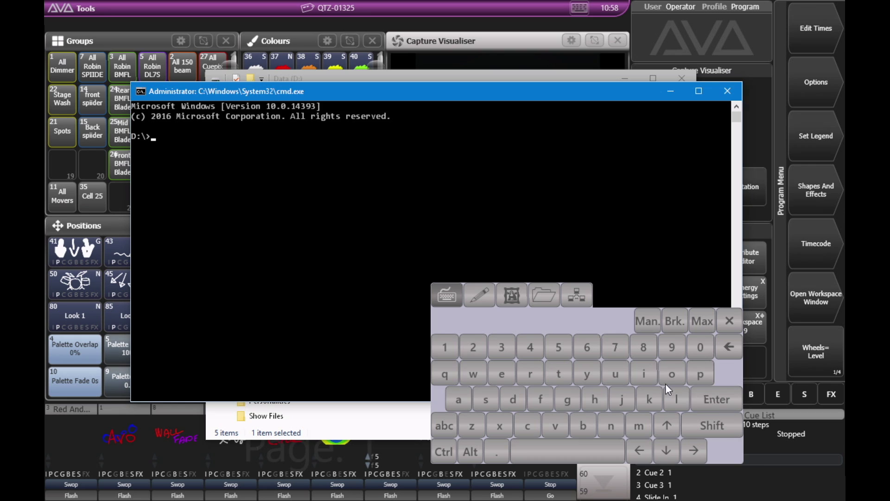
Step: Type 'ping 2.169' into the Command Prompt with the on-screen keyboard
click(696, 375)
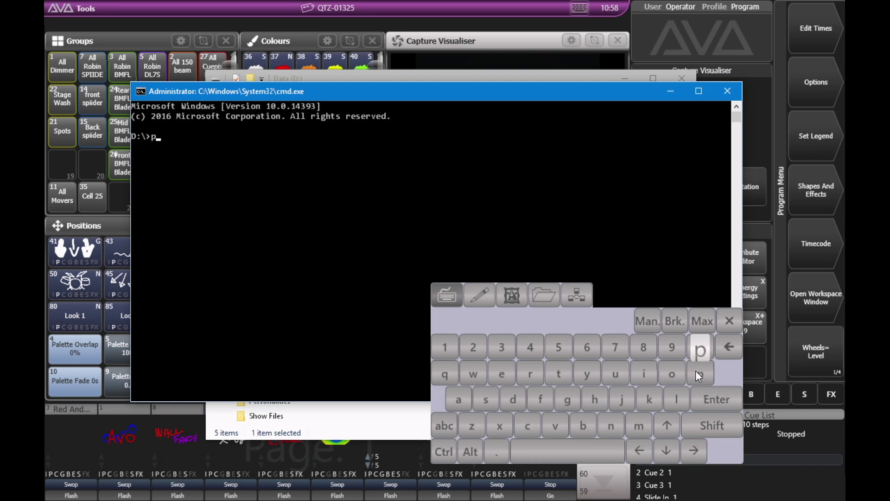
click(649, 377)
click(605, 423)
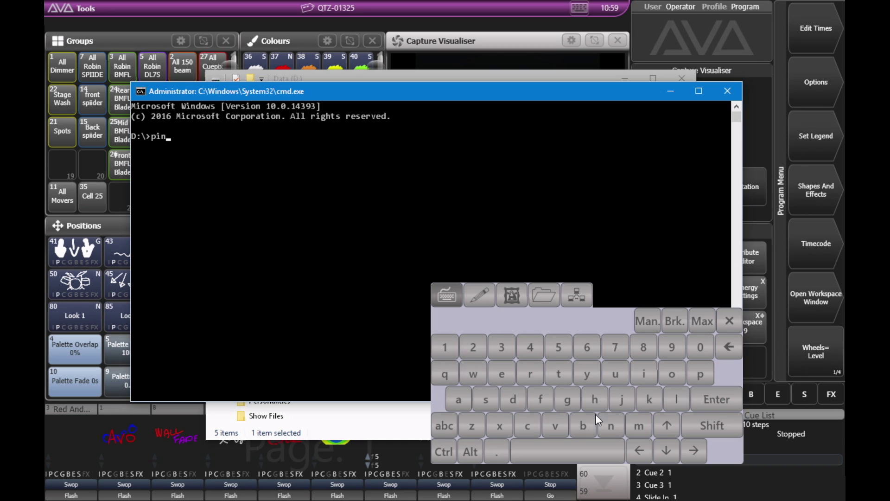
click(566, 399)
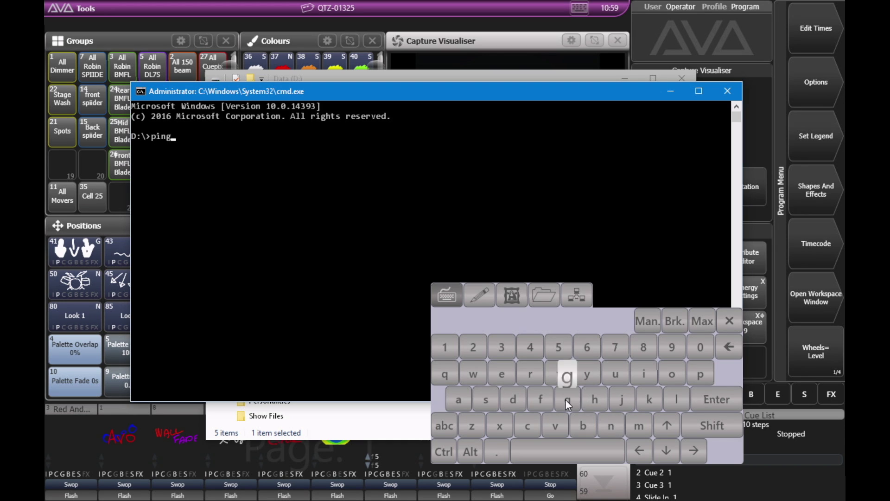
click(572, 456)
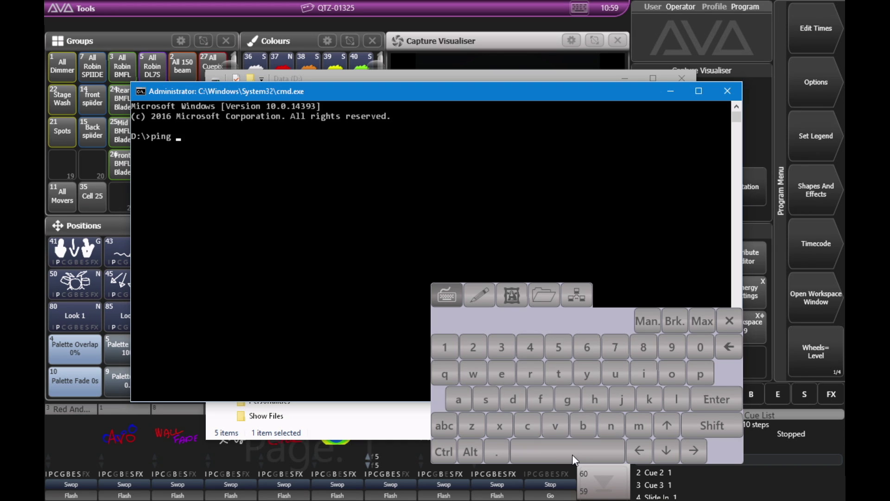
click(473, 353)
click(500, 454)
click(448, 349)
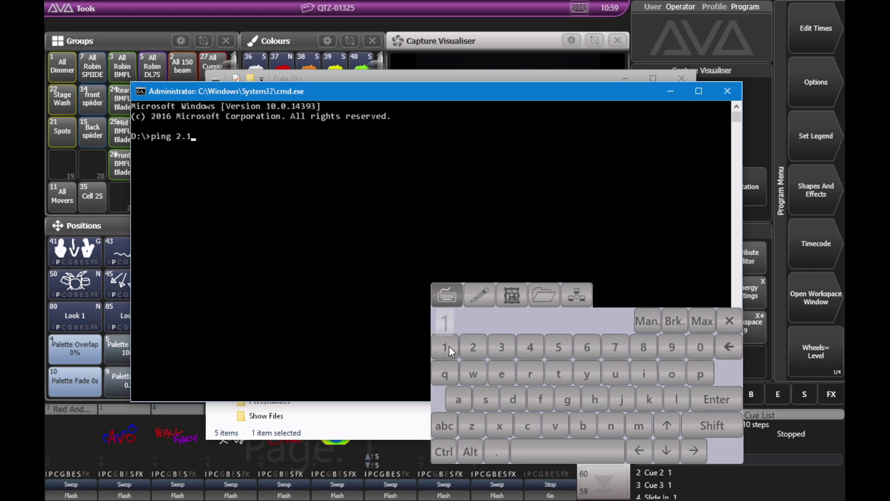
click(582, 355)
click(670, 348)
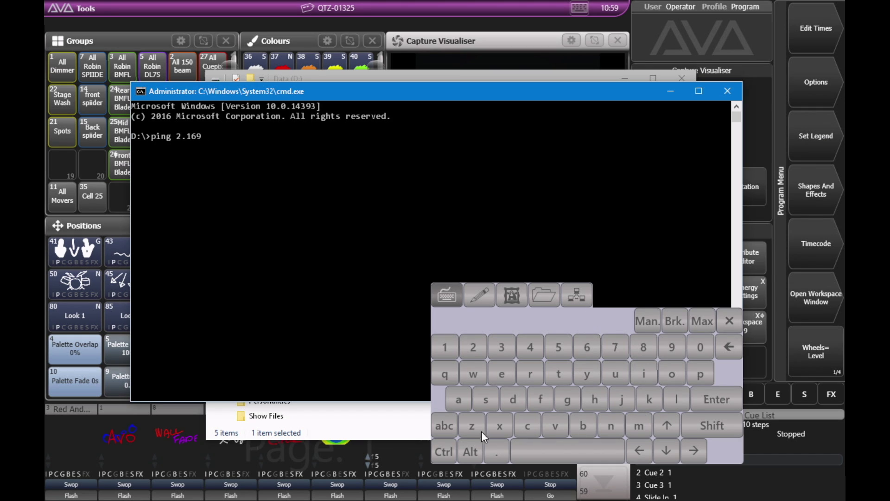
Step: Complete the address as 2.169.14.41 and run the ping
click(498, 454)
click(446, 348)
click(528, 347)
click(502, 453)
click(533, 345)
click(446, 346)
click(709, 398)
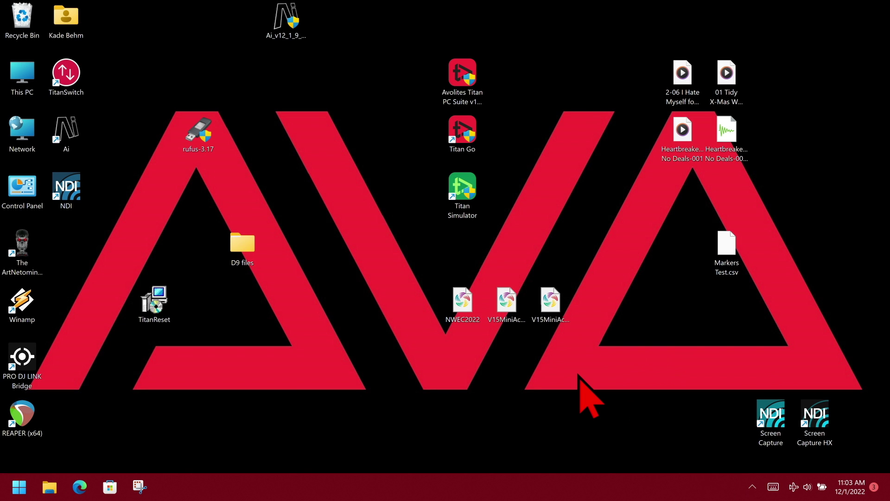
Step: Launch a Command Prompt at C:\Windows\system32 on the PC by entering cmd in File Explorer's address bar
click(49, 486)
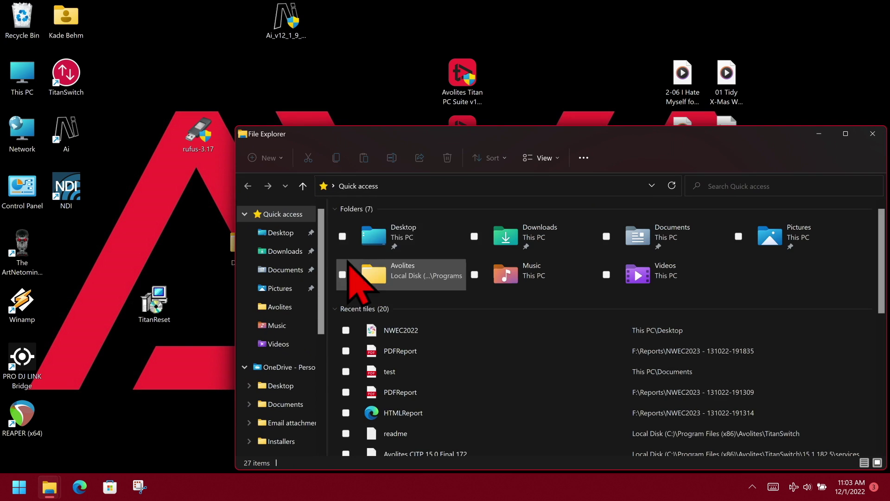
click(395, 186)
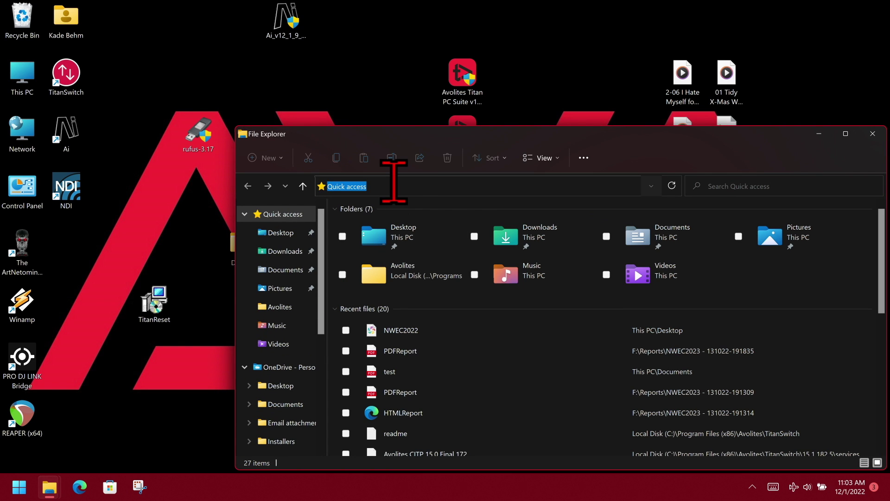
text(cmd)
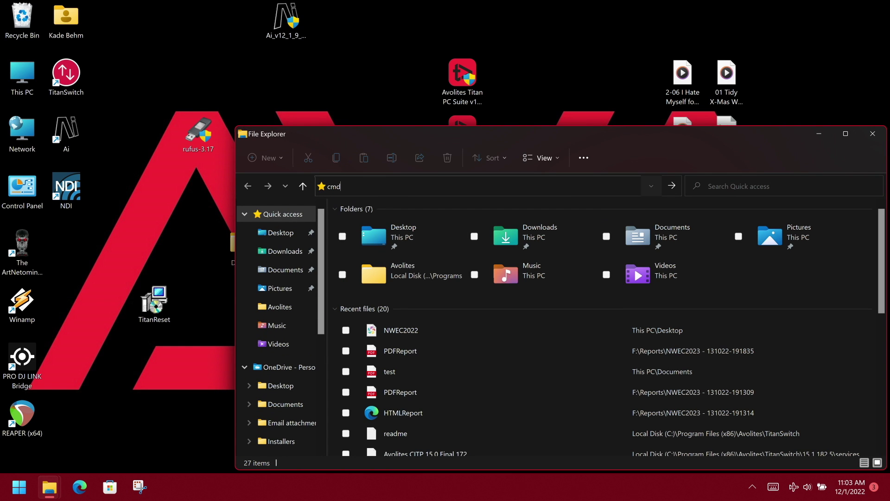
key(Return)
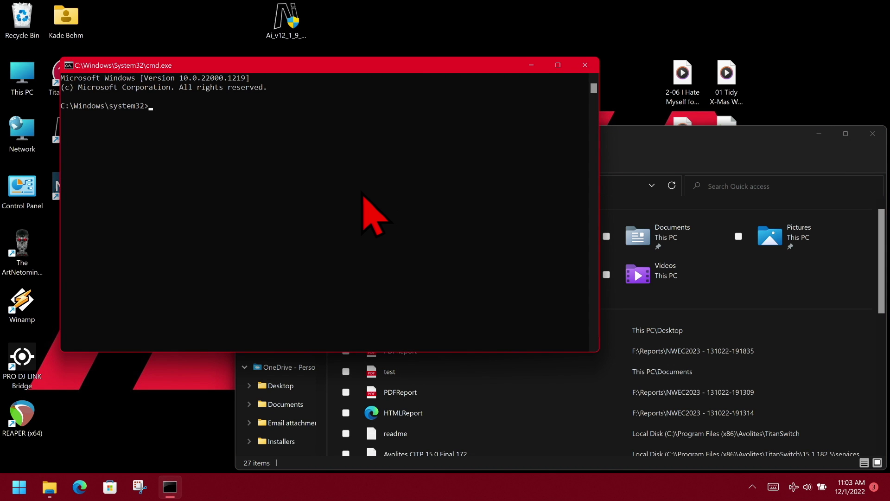
Step: Ping 2.169.14.41 from the PC, then ping the unreachable 2.169.14.42
text(ping 2.169.14.41)
key(Return)
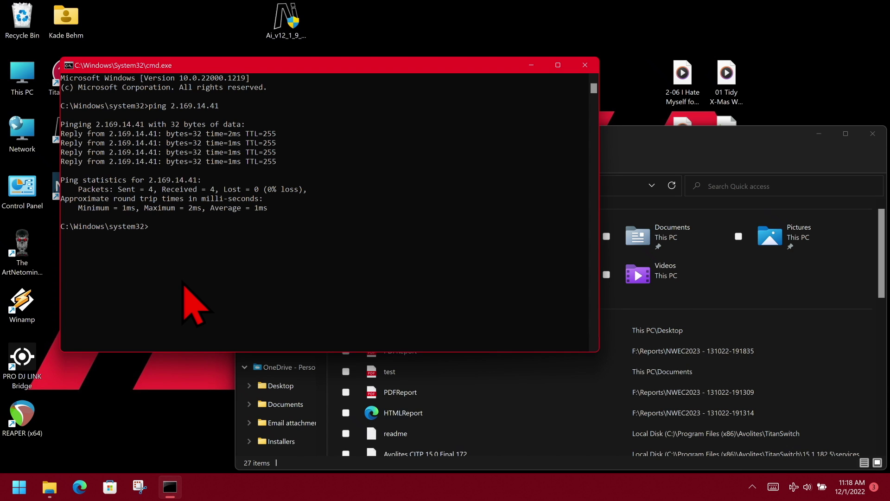
text(ping 2.169.14.42)
key(Return)
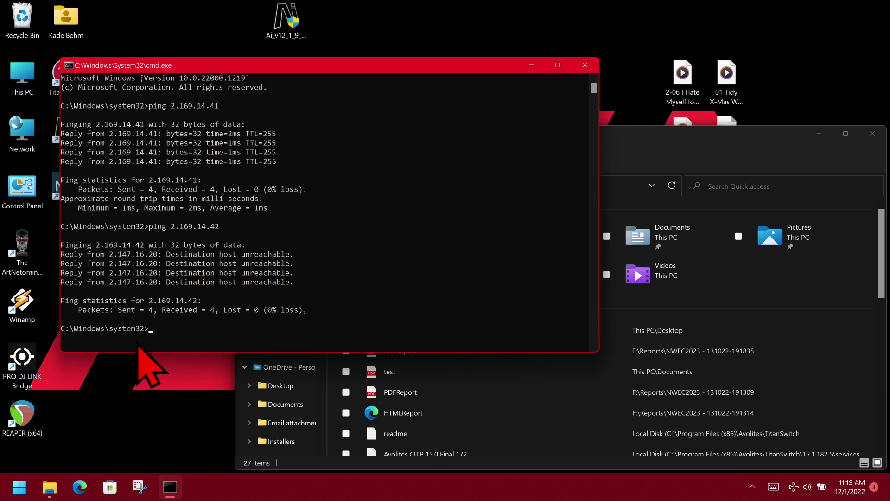
Step: Edit the recalled command to ping 2.169.14.41 again
key(Up)
key(BackSpace)
text(169.14.41)
key(Return)
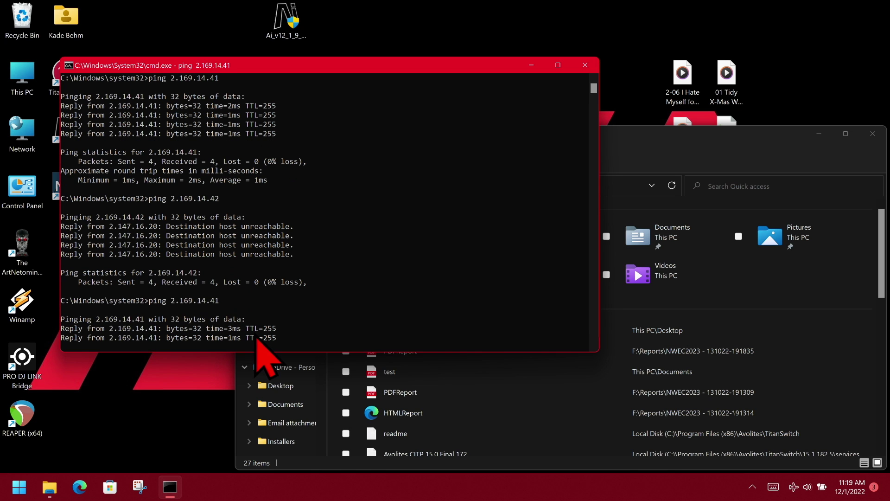